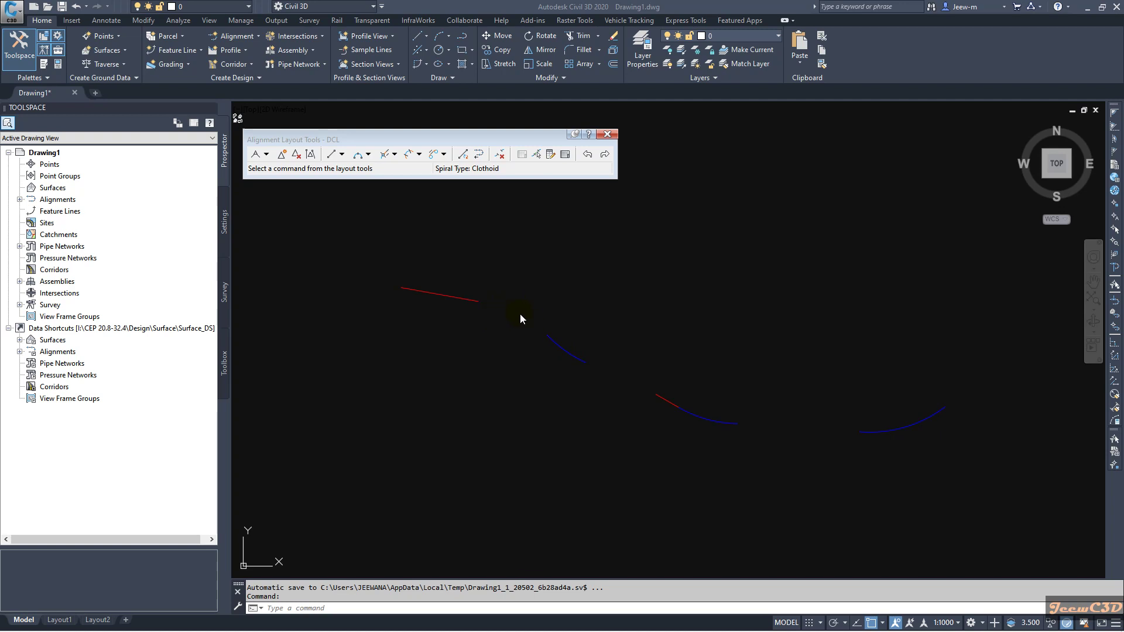
- Show the Free Spiral-Curve-Spiral command list on the Alignment Layout Tools toolbar for DCL
click(420, 154)
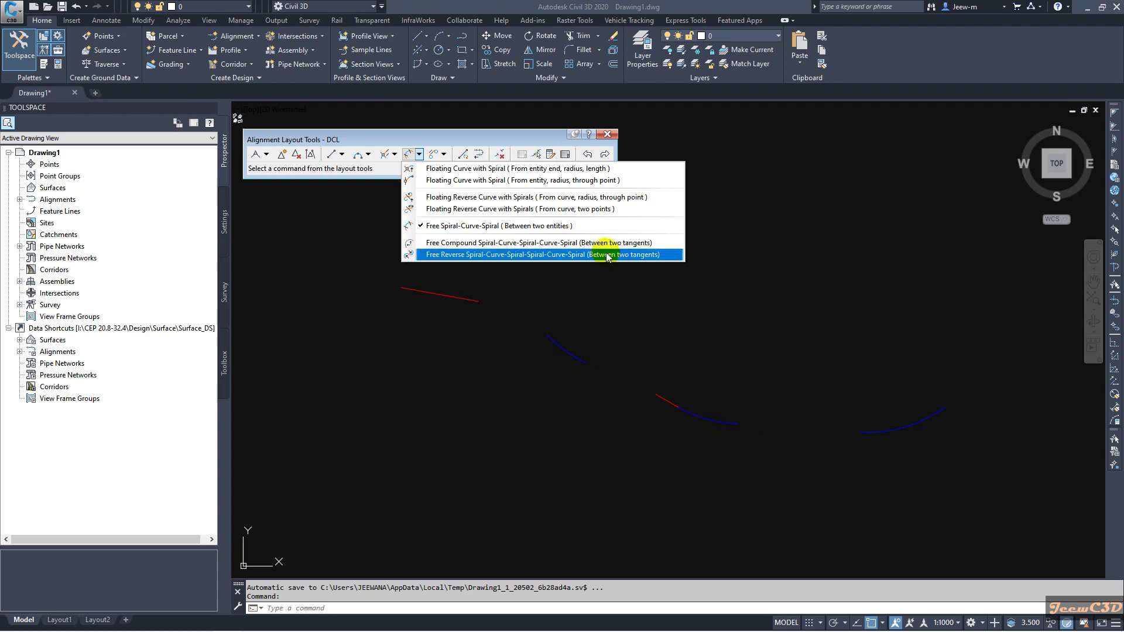
- Dismiss the spiral command list to reveal the three labelled free reverse spiral gaps
click(781, 378)
mouse_move(280, 627)
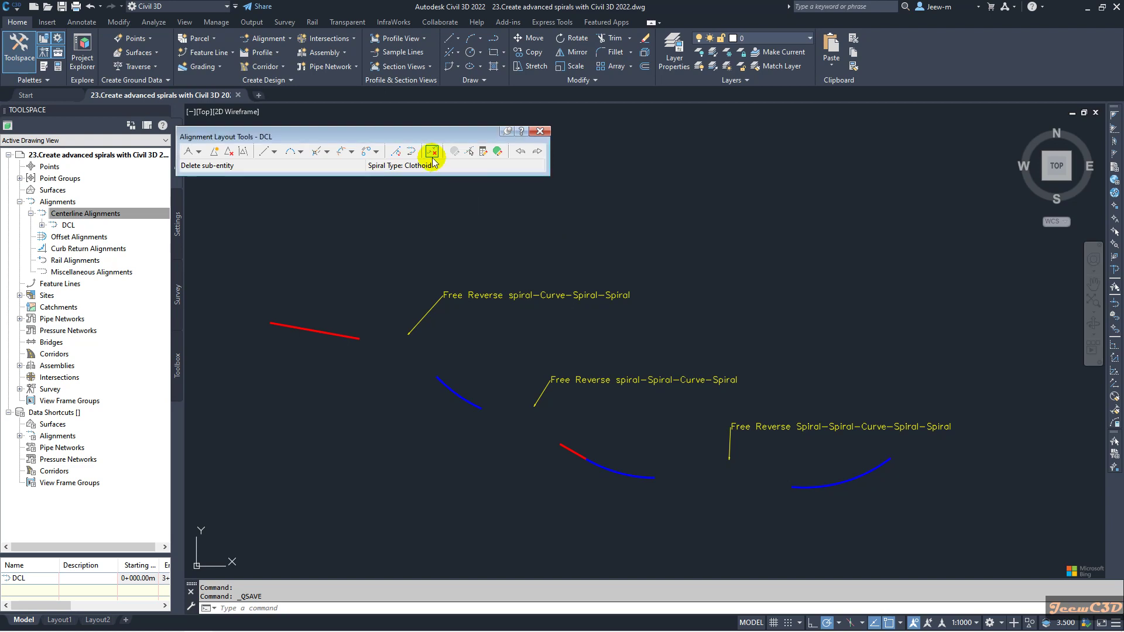
- Move the Alignment Layout Tools toolbar aside and show its spiral layout command list
drag(424, 137, 479, 125)
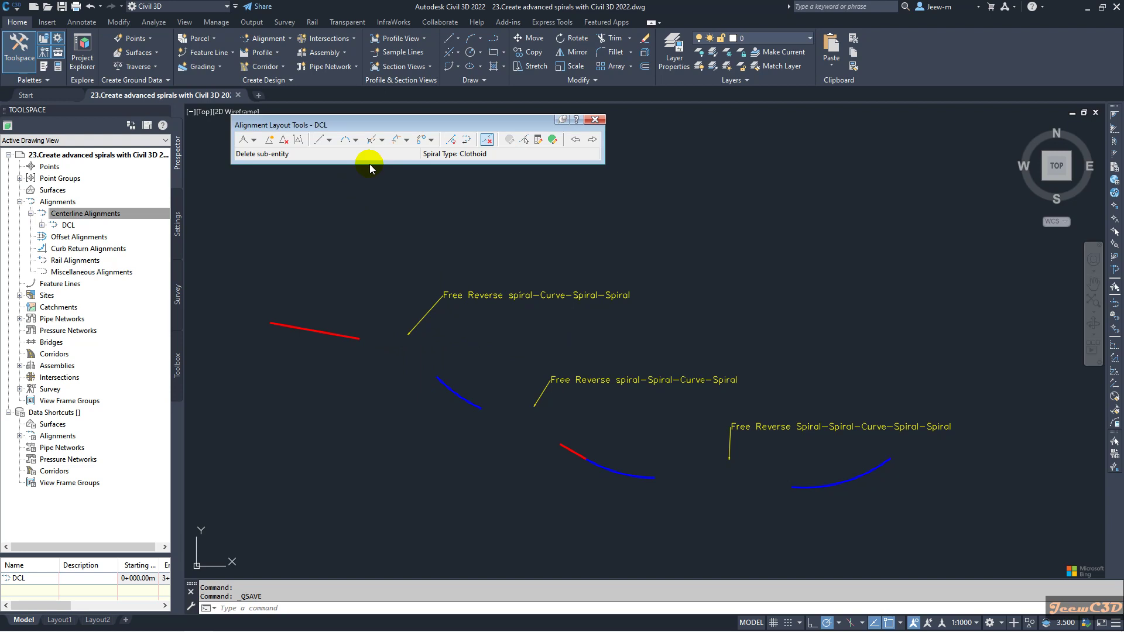
click(402, 160)
click(408, 146)
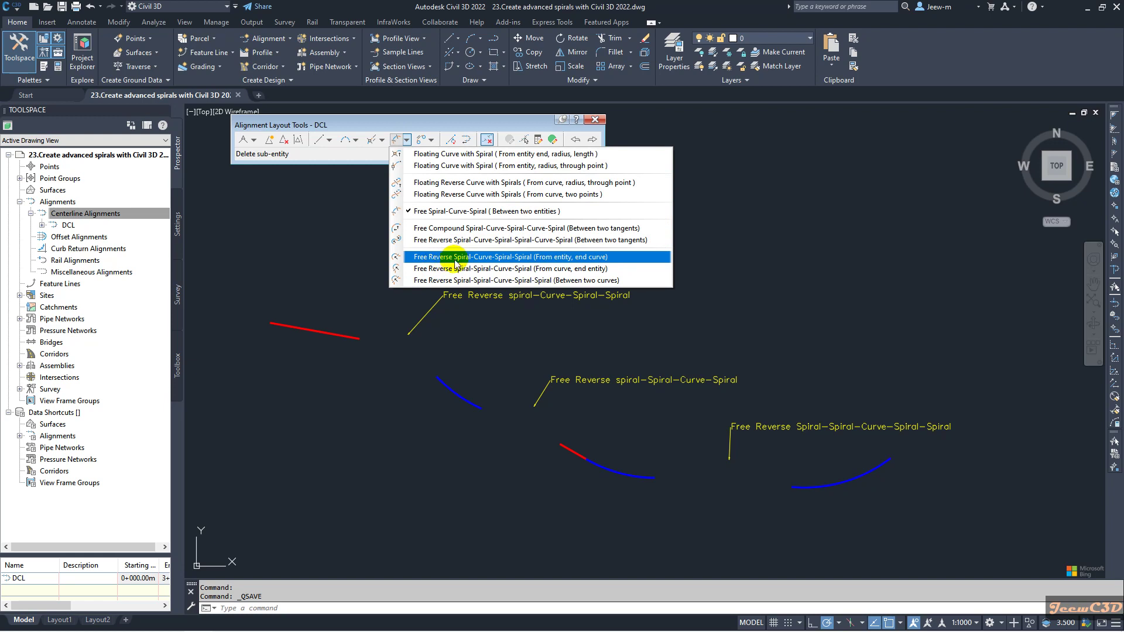
- Start a Free Reverse Spiral-Curve-Spiral-Spiral from the upper red tangent to the blue arc, Lessthan180
click(568, 262)
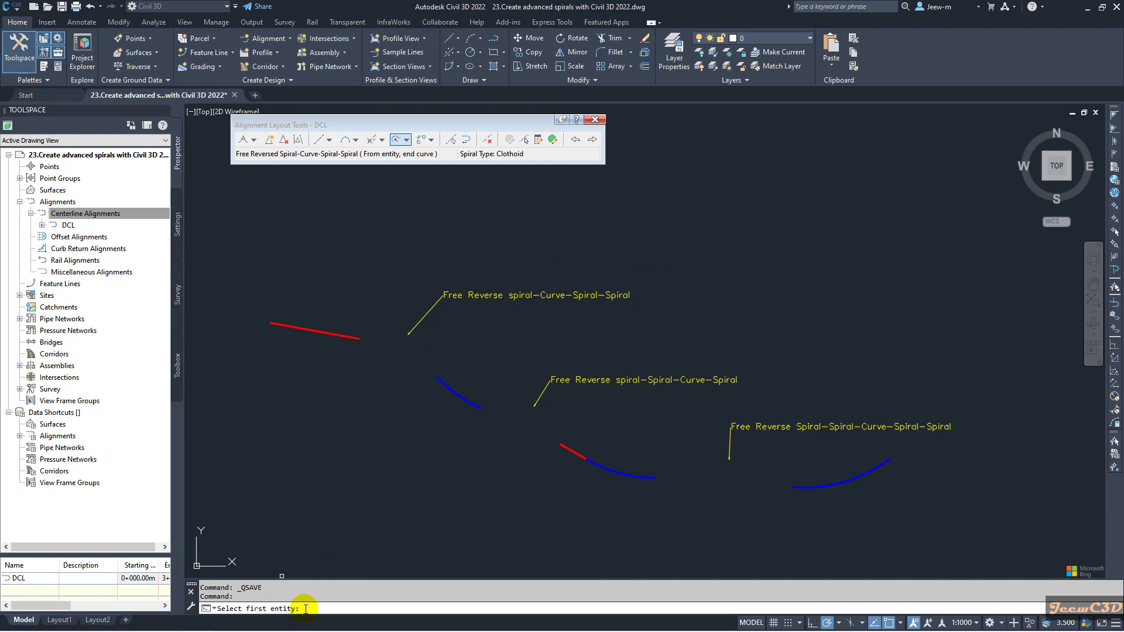
click(347, 337)
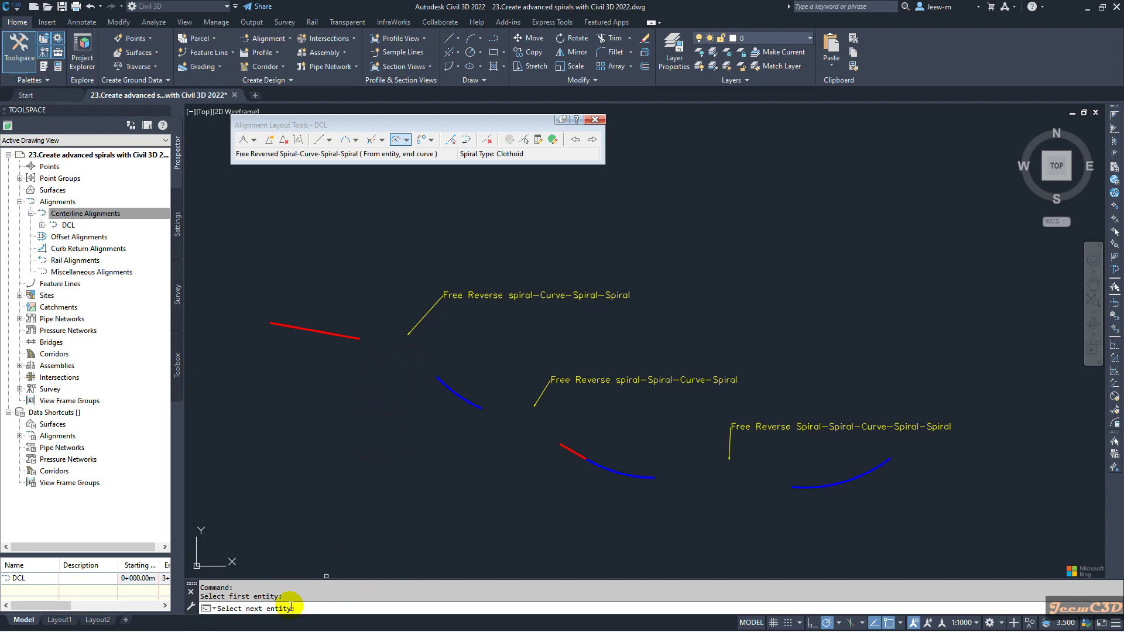
click(443, 382)
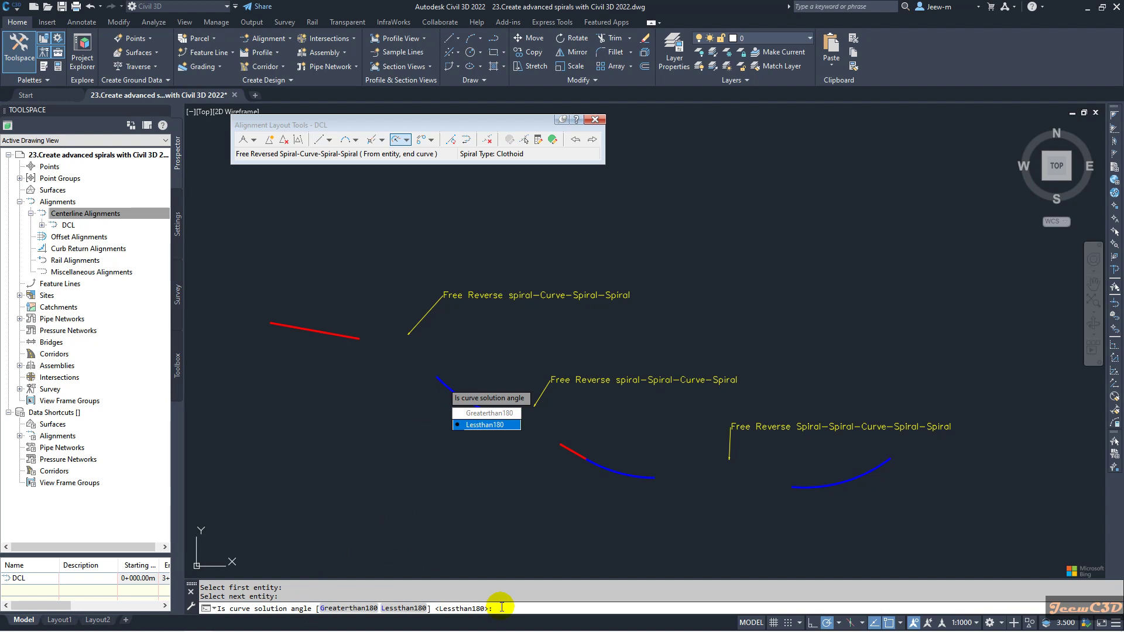
click(403, 607)
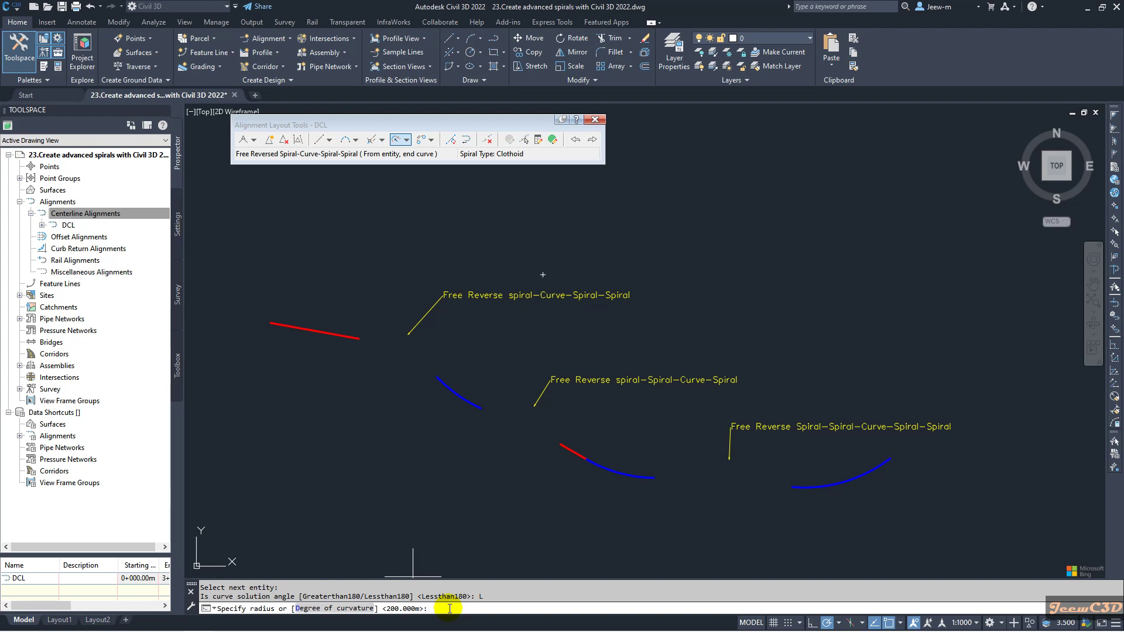
- Give the combination radius 150 and spiral lengths 15, 15 and 15
text(150)
key(Return)
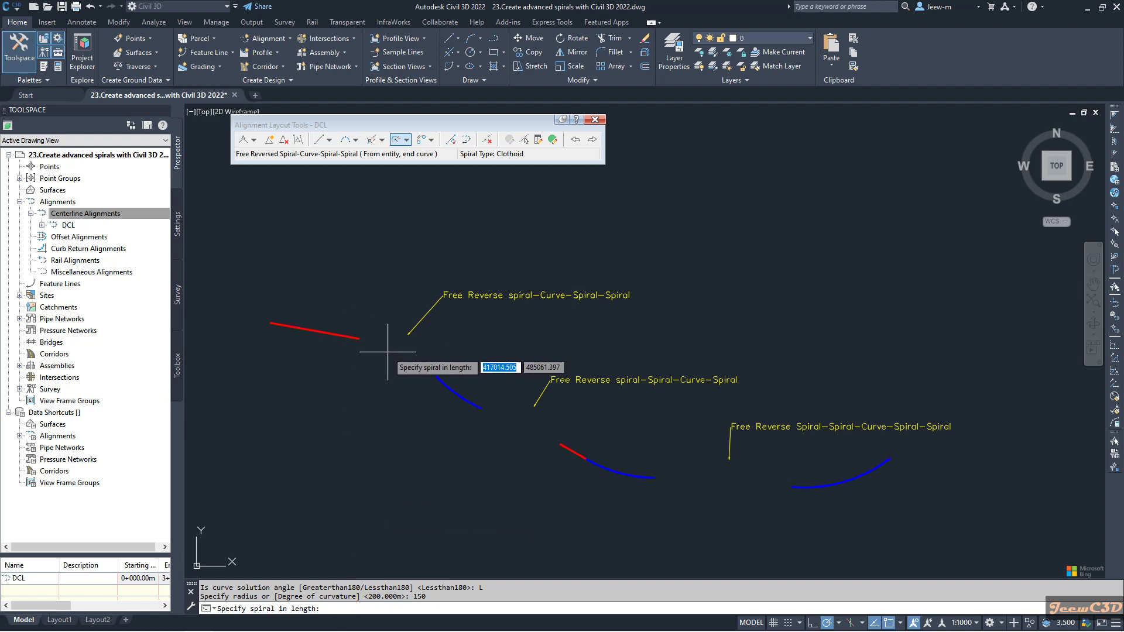
click(329, 609)
text(15)
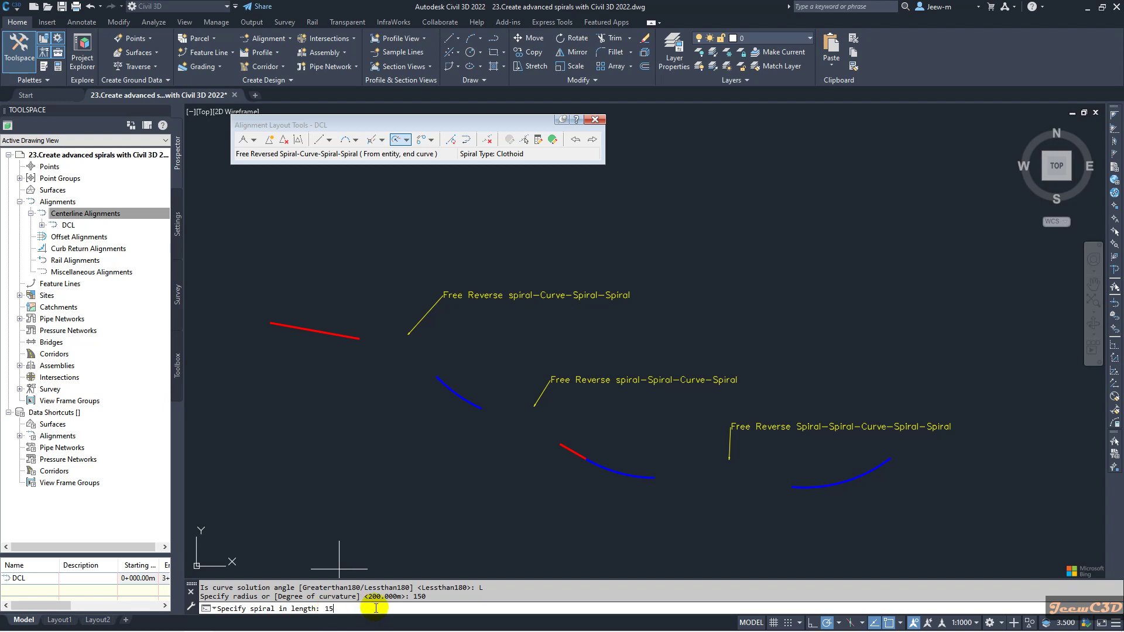
key(Return)
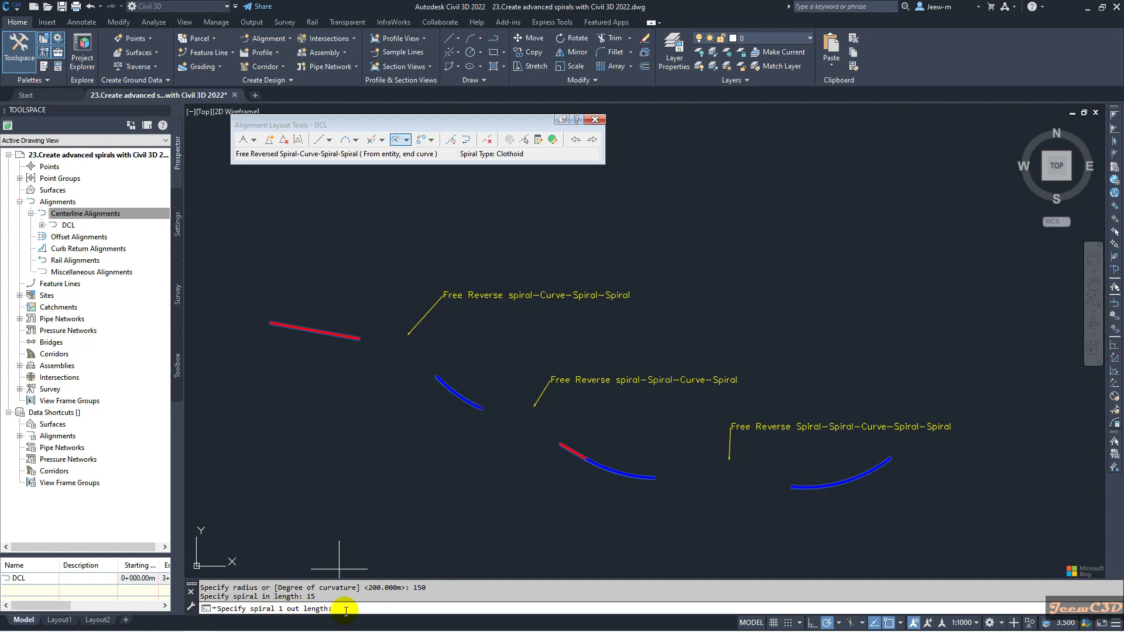
text(15)
key(Return)
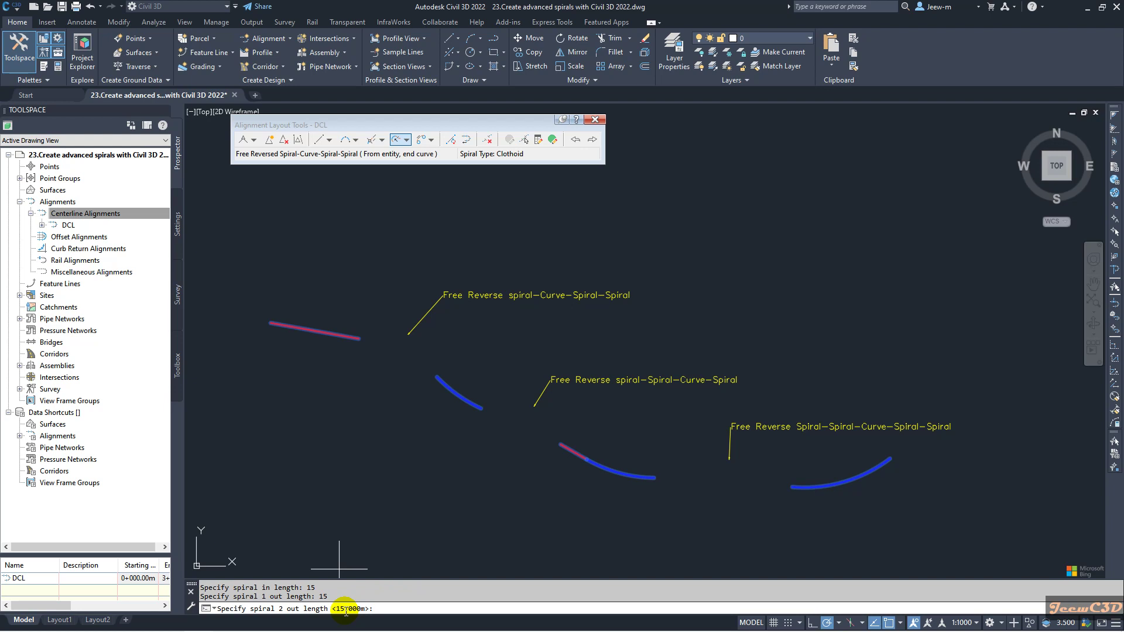
text(15)
key(Return)
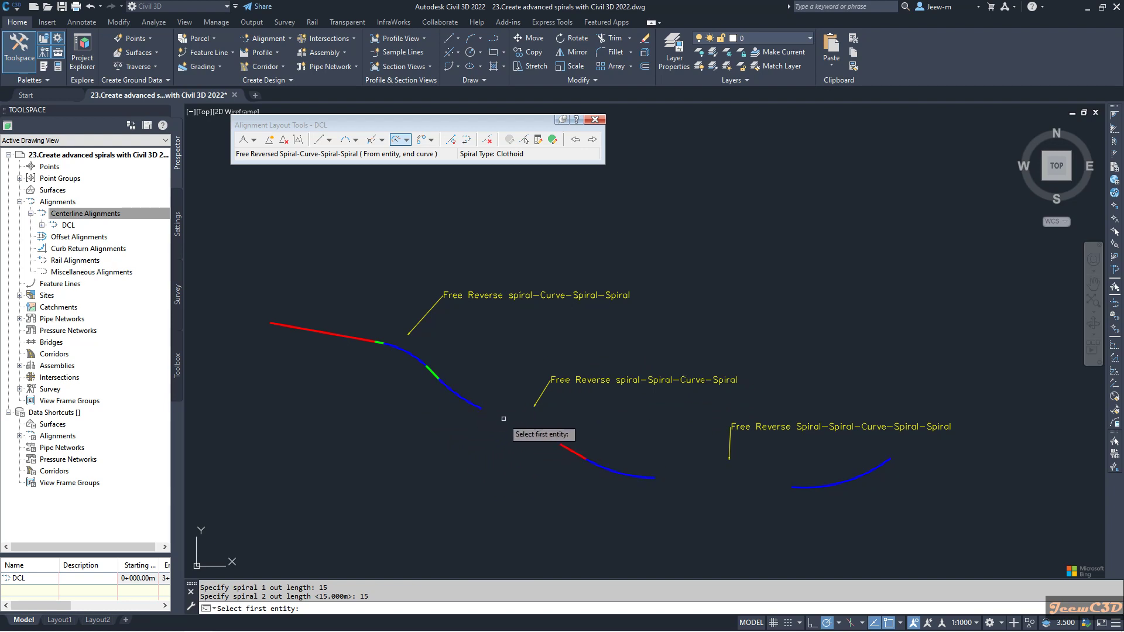
mouse_move(519, 414)
middle_down()
mouse_move(451, 376)
mouse_move(448, 307)
middle_up()
- Start a Free Reverse Spiral-Spiral-Curve-Spiral from the upper blue curve to the lower red tangent, Lessthan180
click(407, 140)
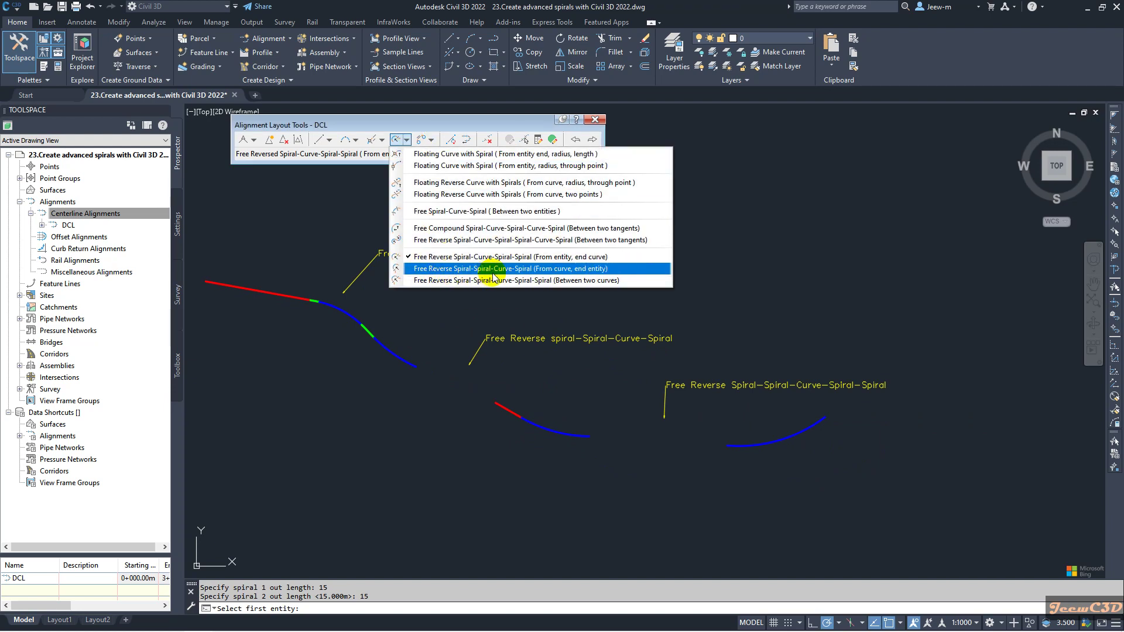
click(534, 270)
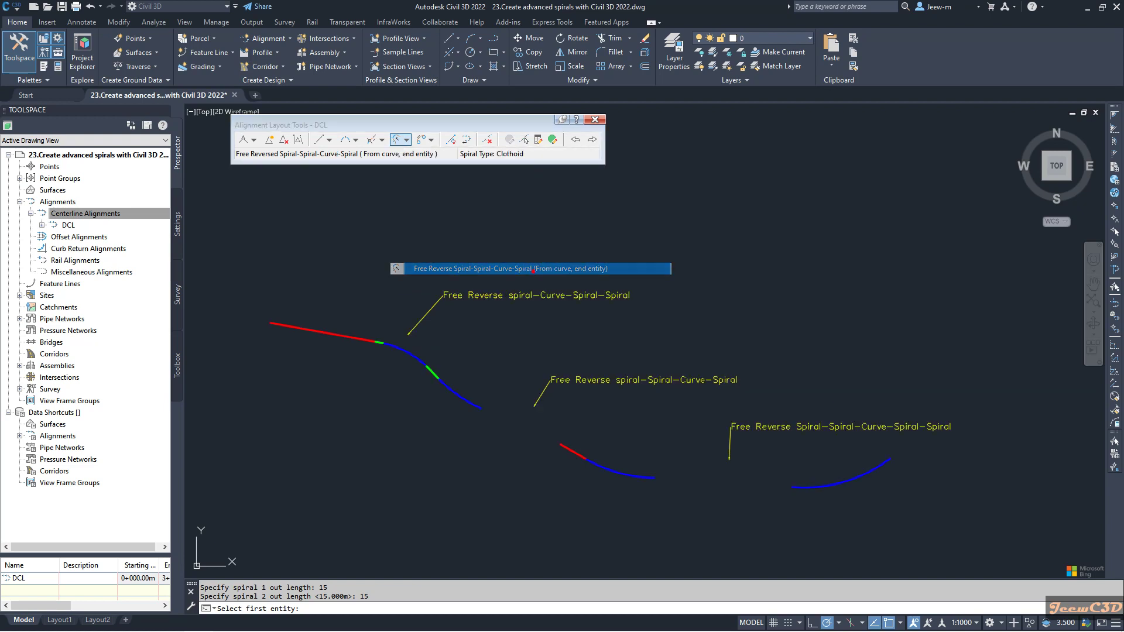
click(478, 408)
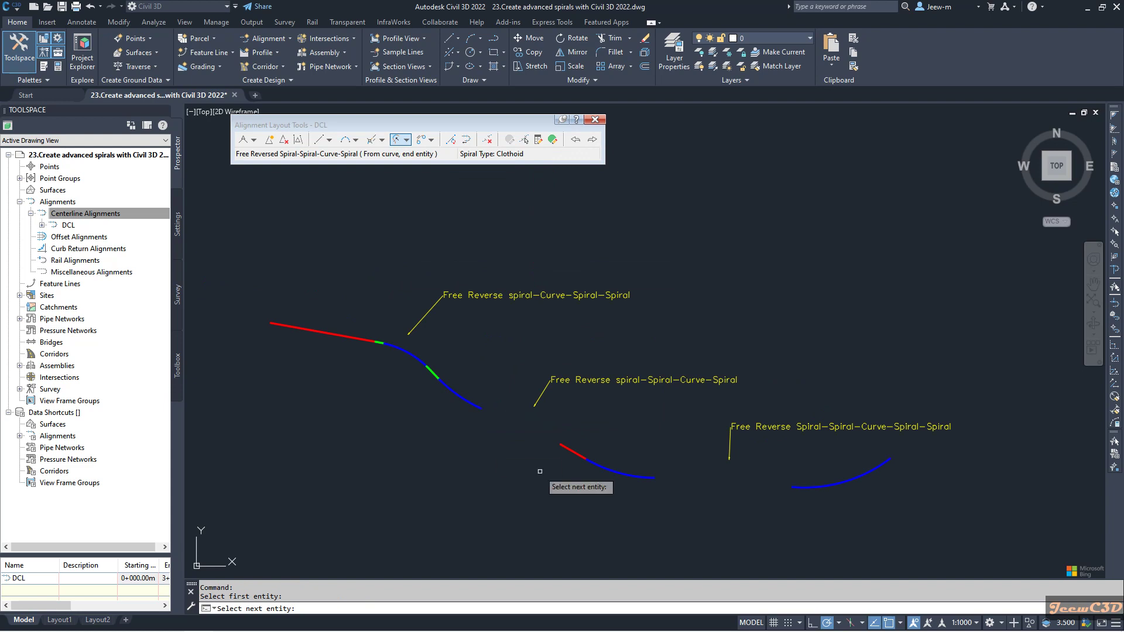
click(567, 449)
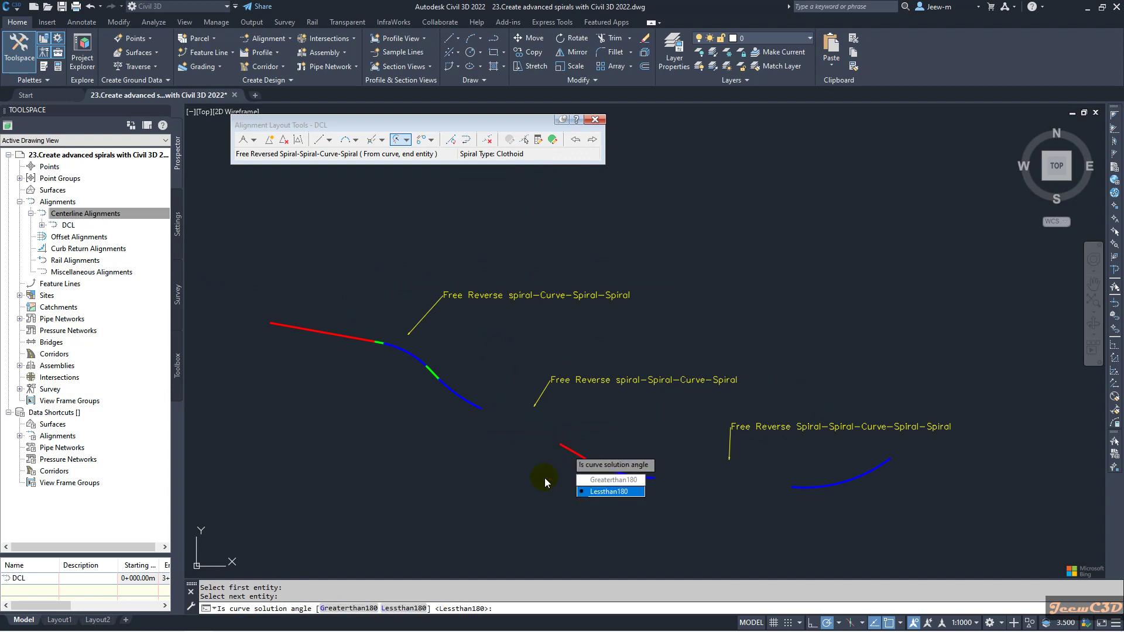
click(612, 493)
click(460, 608)
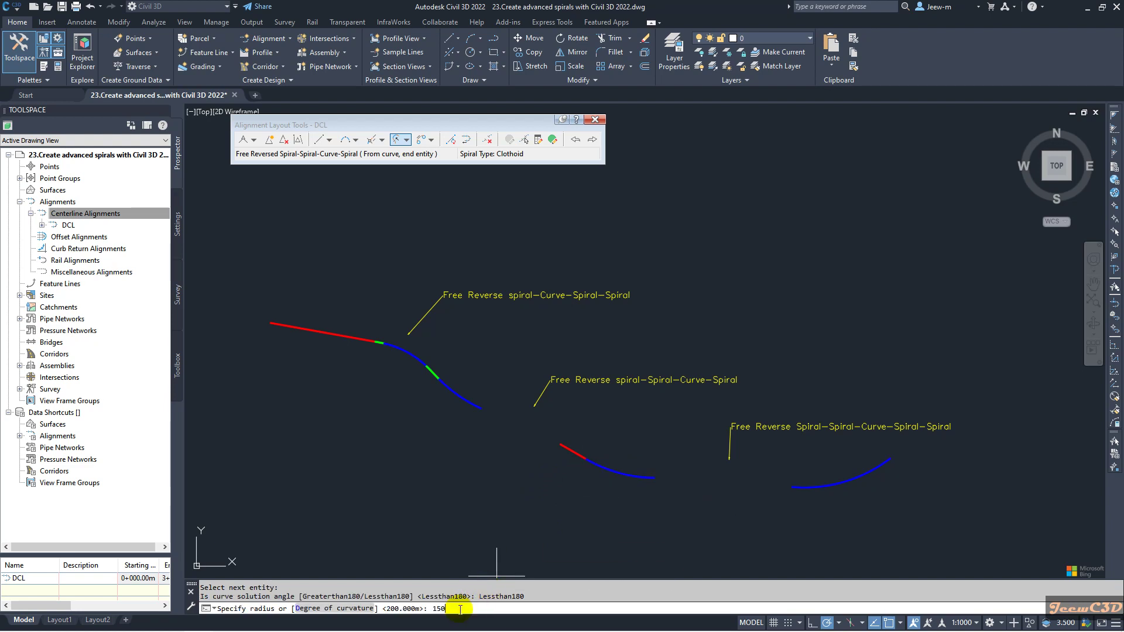
- Give it radius 150 and 15 m spiral lengths for spirals in and out
text(150)
key(Return)
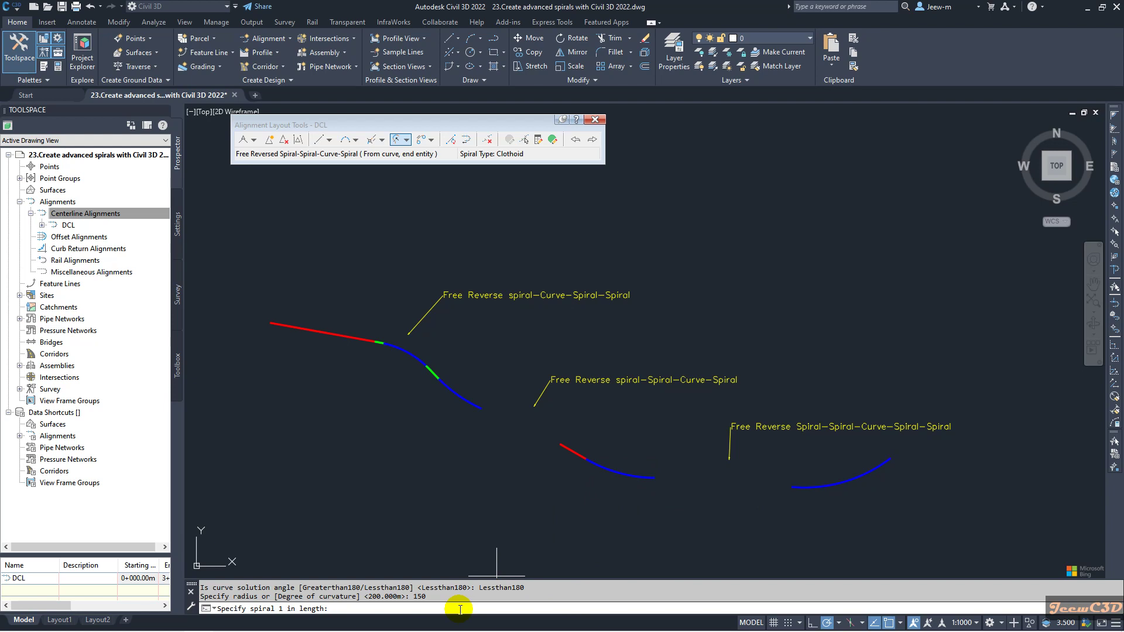
text(15)
key(Return)
text(15)
key(Return)
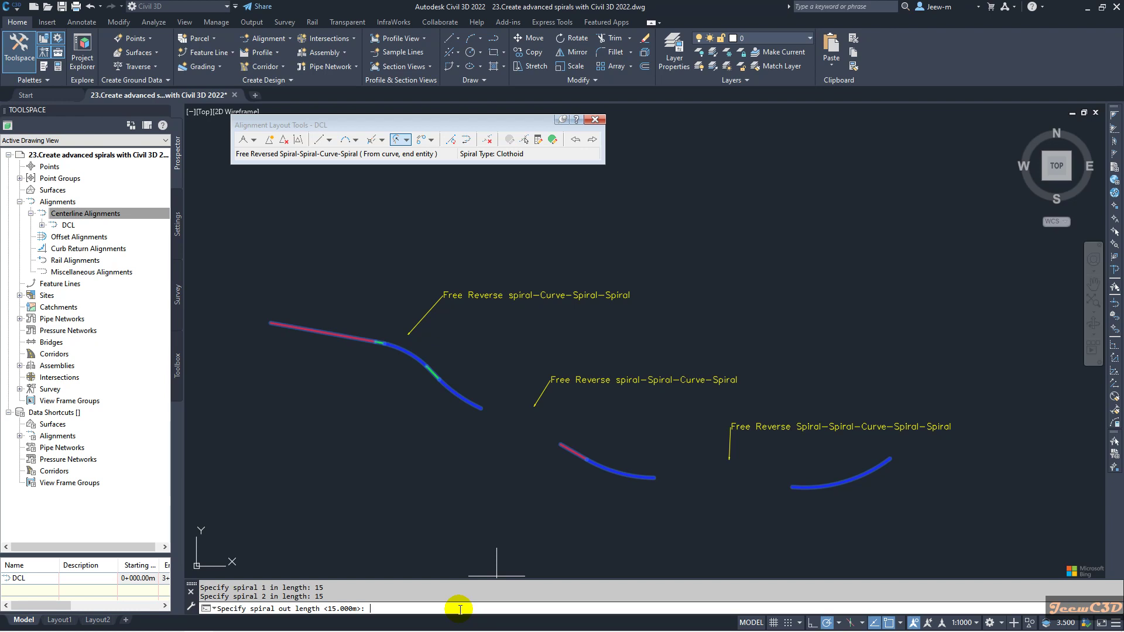
key(Return)
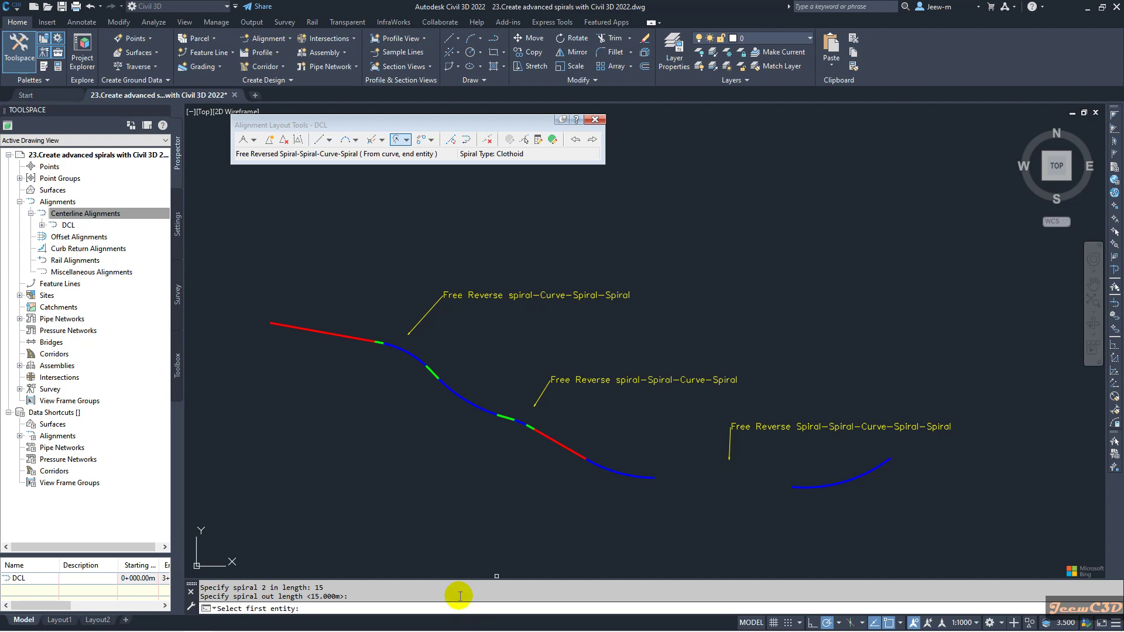
- Zoom in to check the new spiral connections, then show the spiral-curve command list again
scroll(515, 436, up, 3)
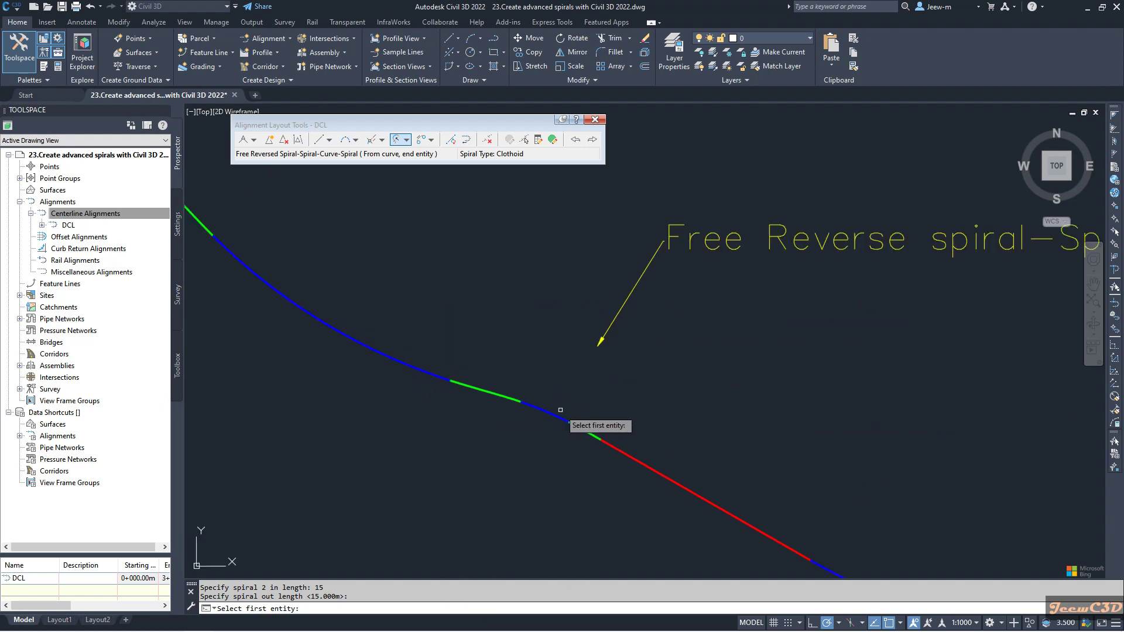
scroll(534, 441, up, 2)
mouse_move(534, 440)
middle_down()
mouse_move(453, 398)
mouse_move(528, 408)
middle_up()
scroll(460, 398, down, 2)
scroll(538, 419, down, 2)
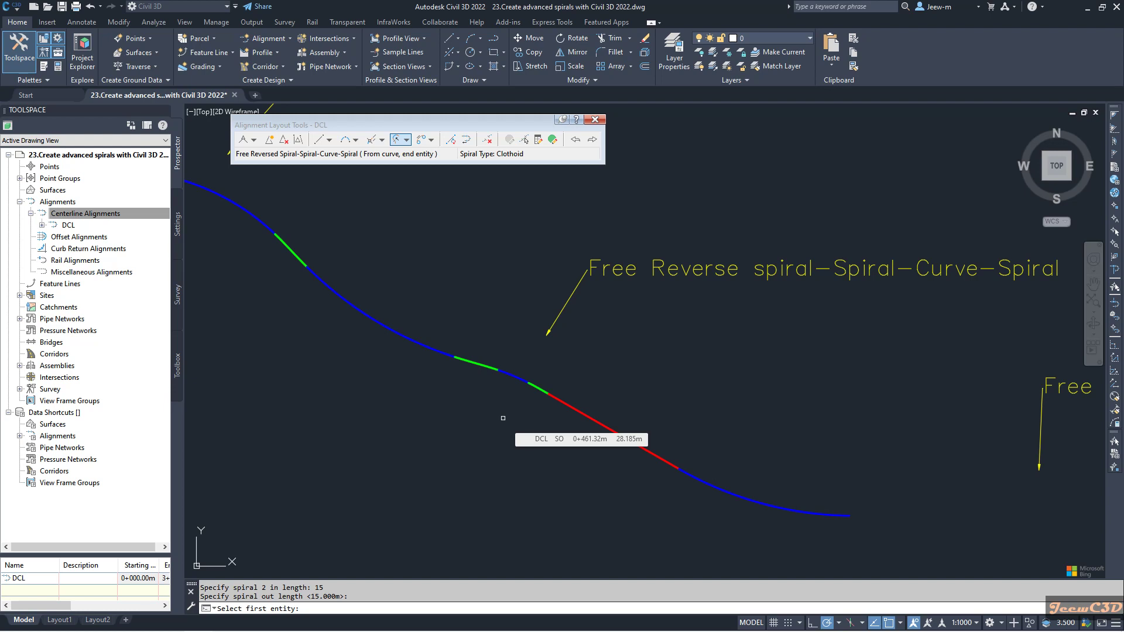
scroll(503, 418, down, 5)
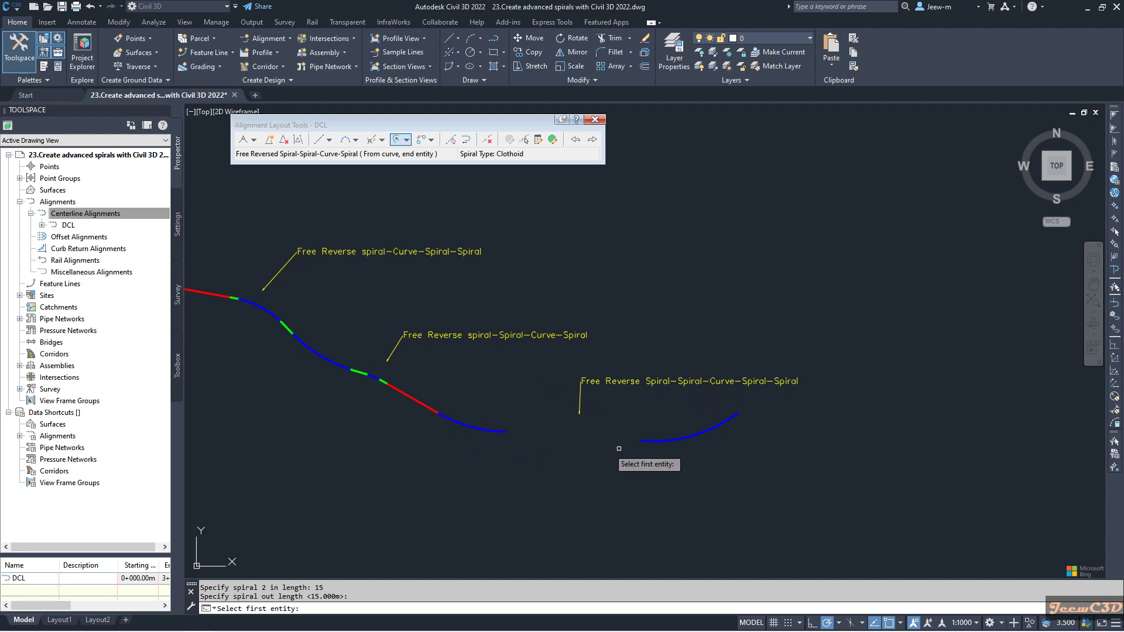
click(660, 439)
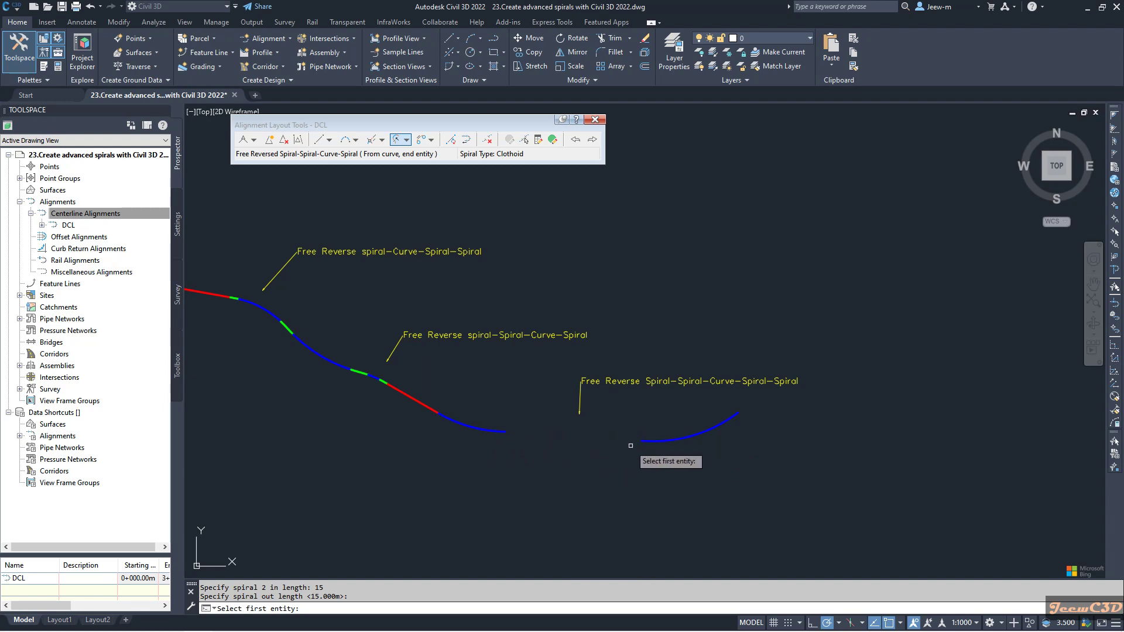
click(406, 141)
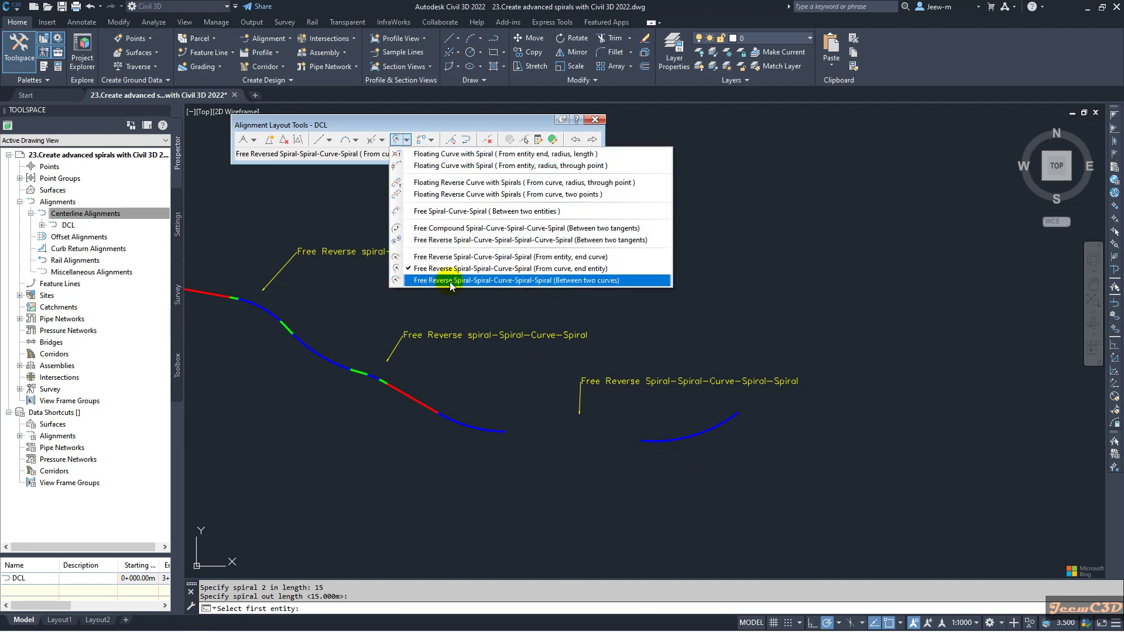
- Start a Free Reverse Spiral-Spiral-Curve-Spiral-Spiral between the last two blue curves, Lessthan180
click(543, 281)
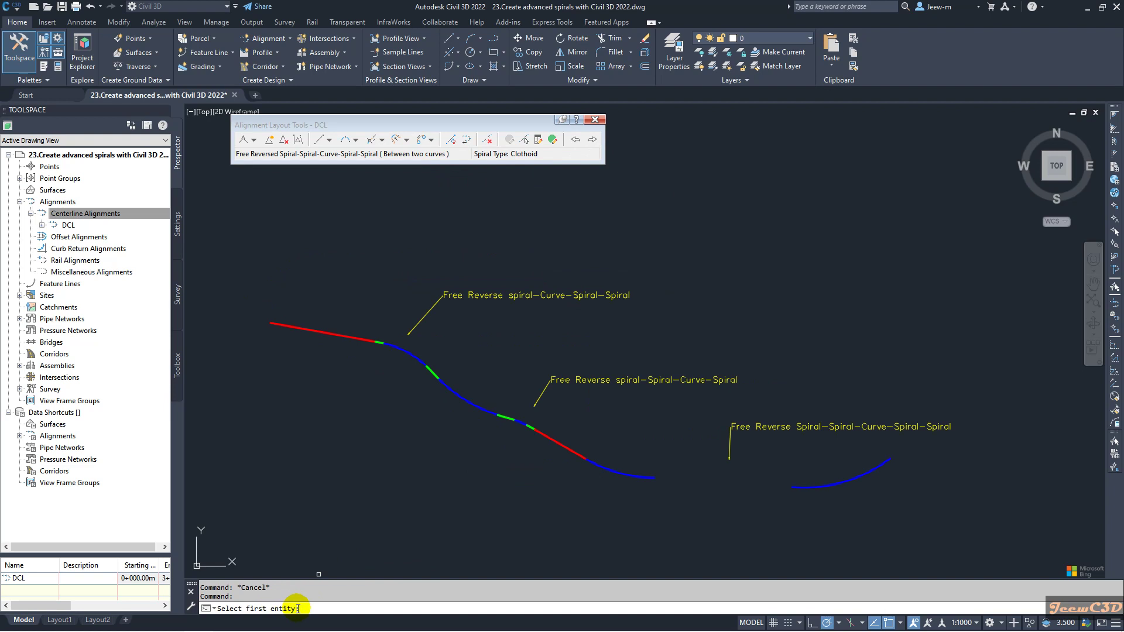
click(619, 473)
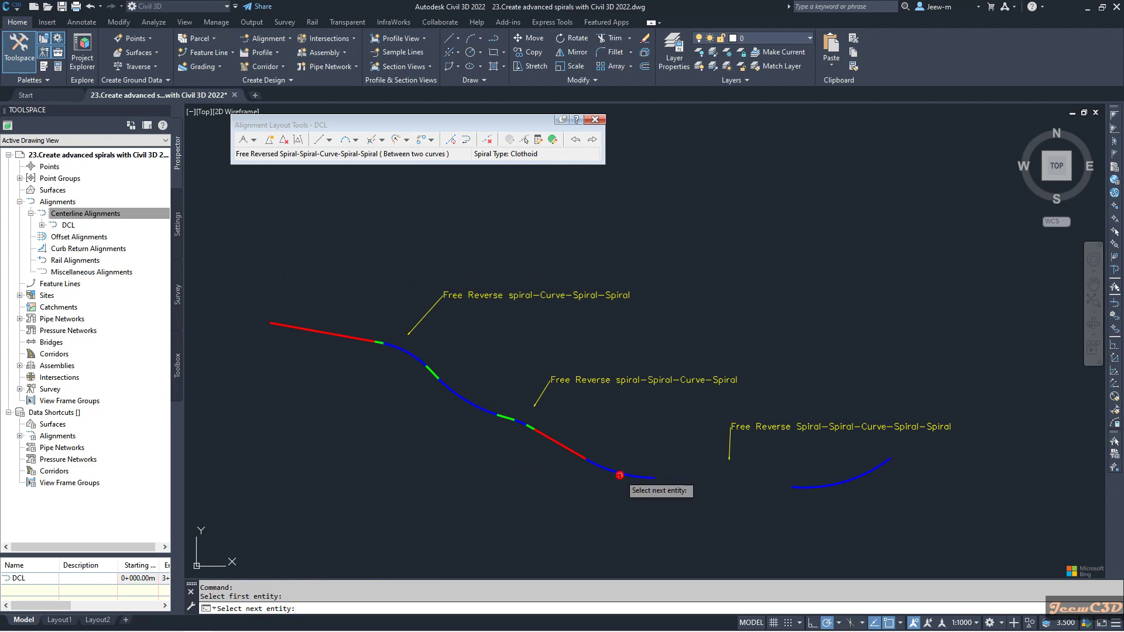
click(809, 486)
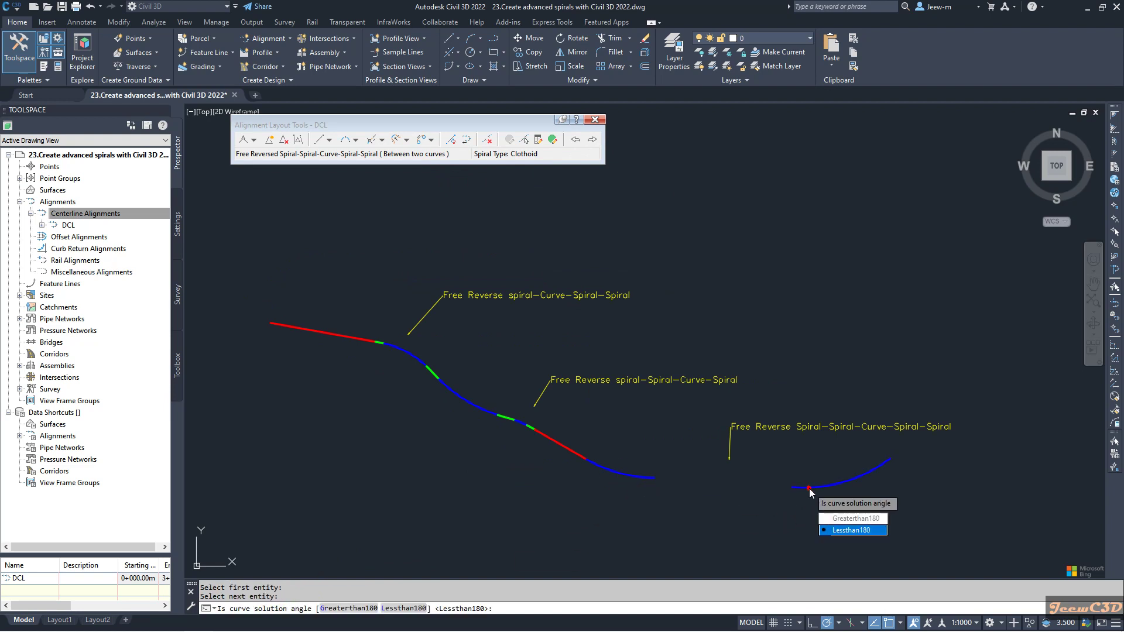
click(845, 532)
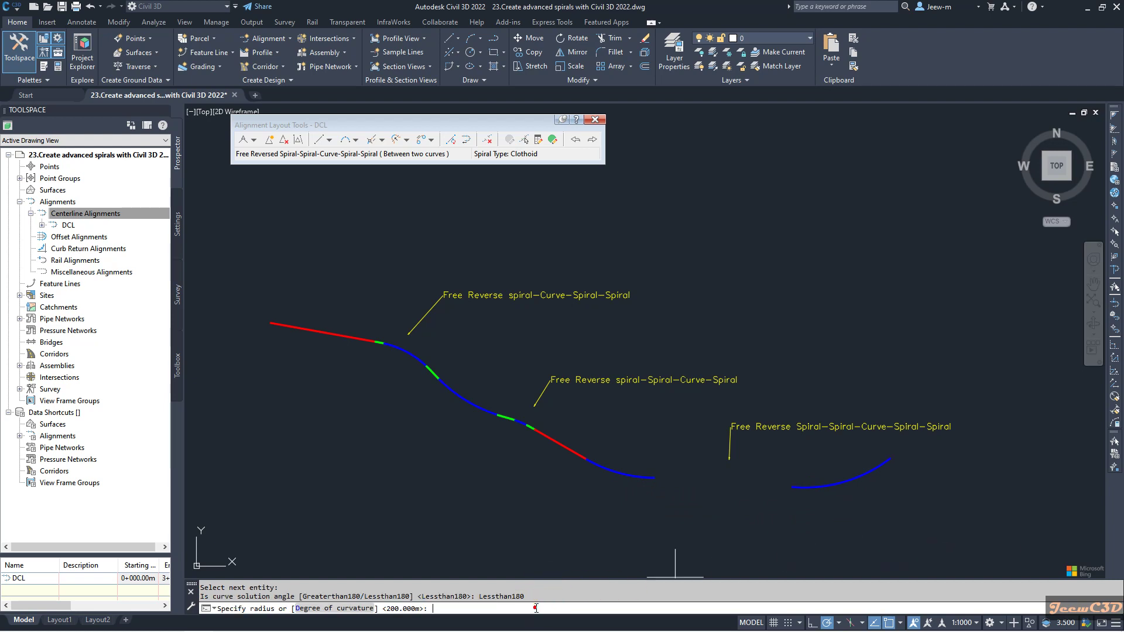
- Accept radius 150 and 15 m for all four spiral lengths to complete the connection
key(Return)
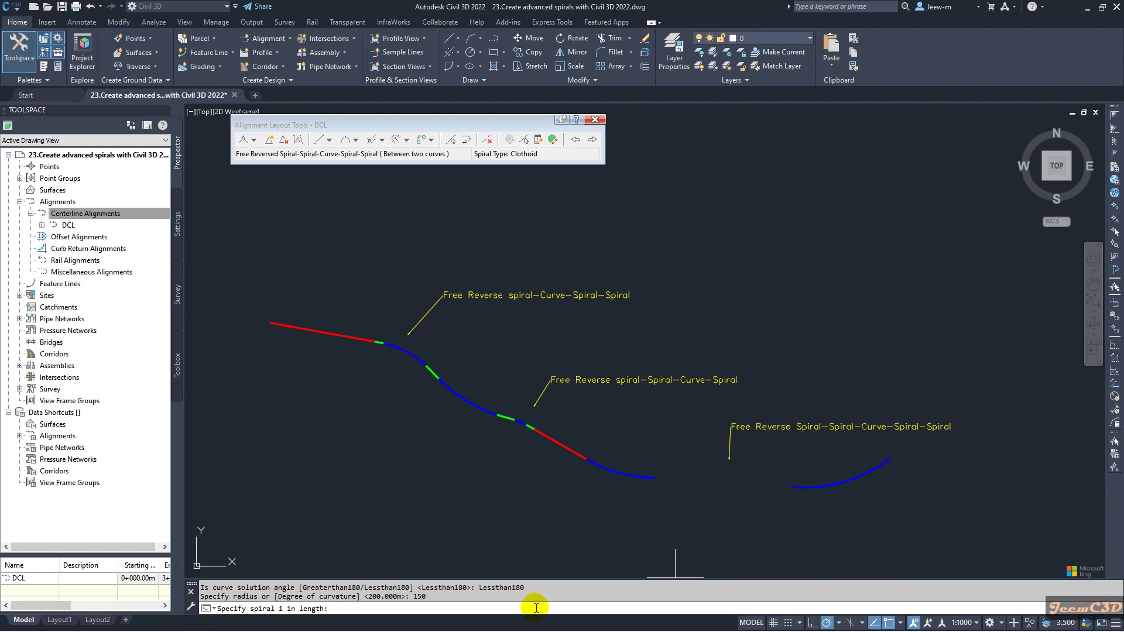
key(Return)
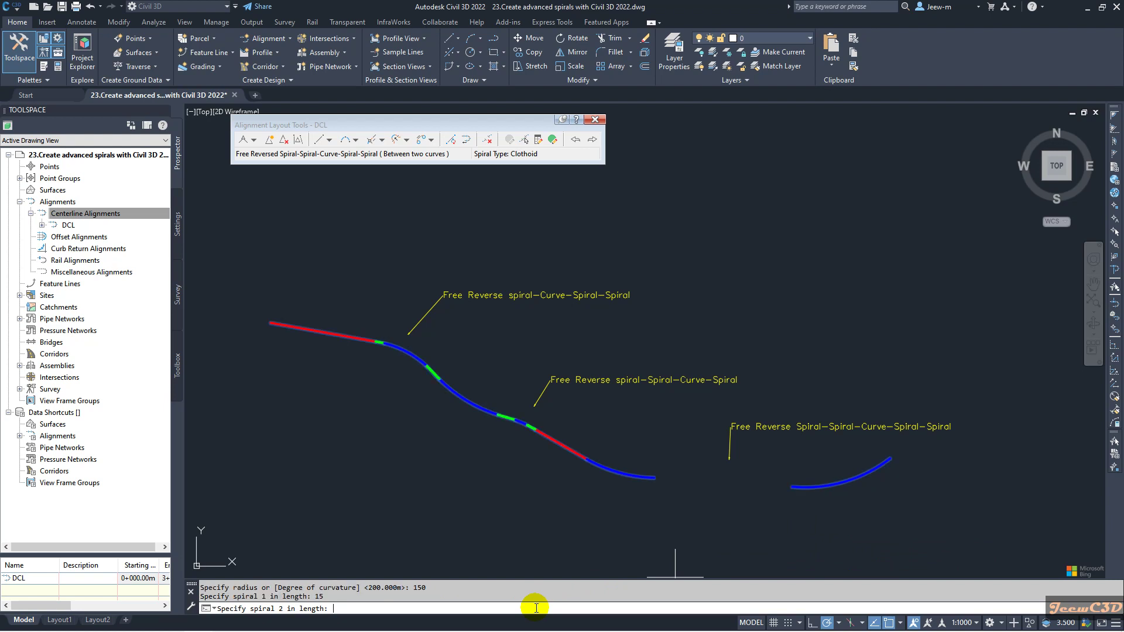
text(15)
key(Return)
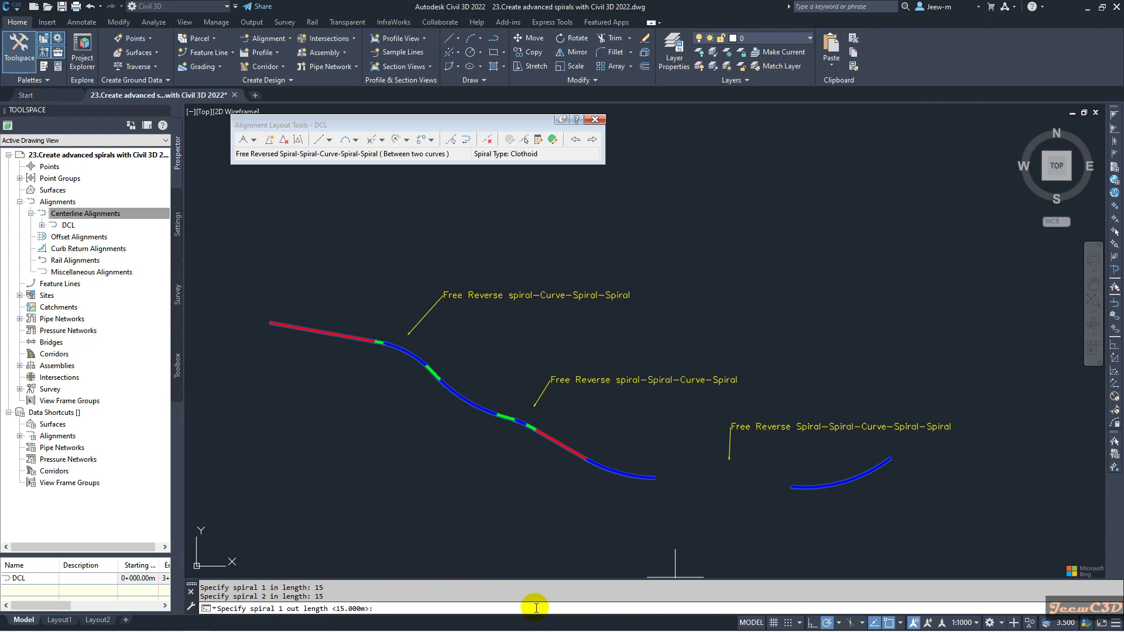
key(Return)
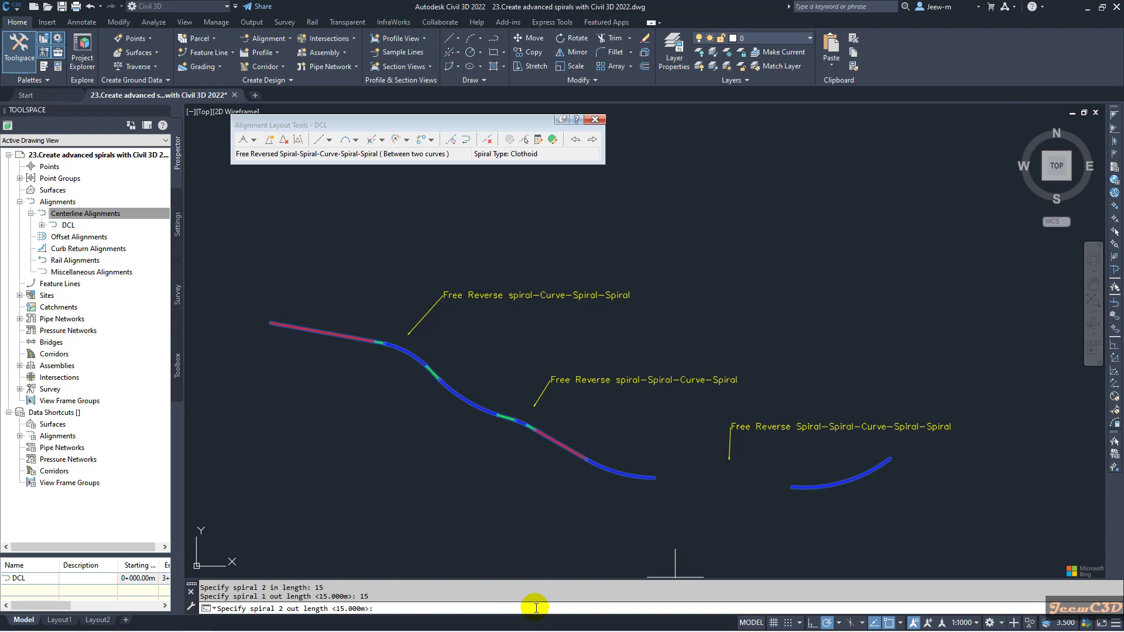
key(Return)
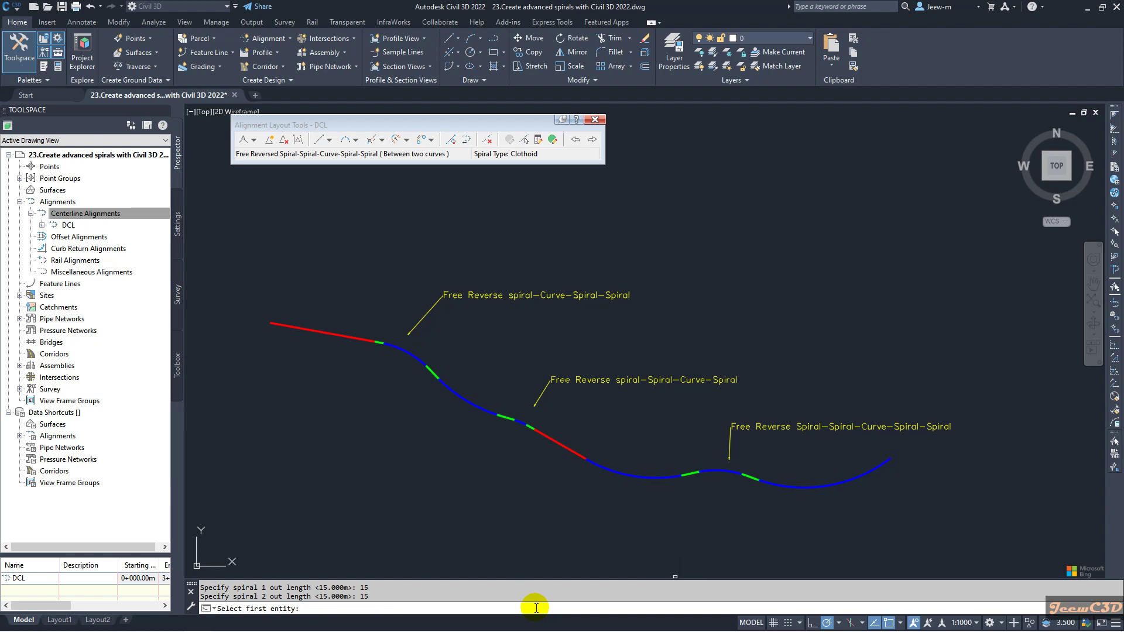
scroll(642, 497, up, 1)
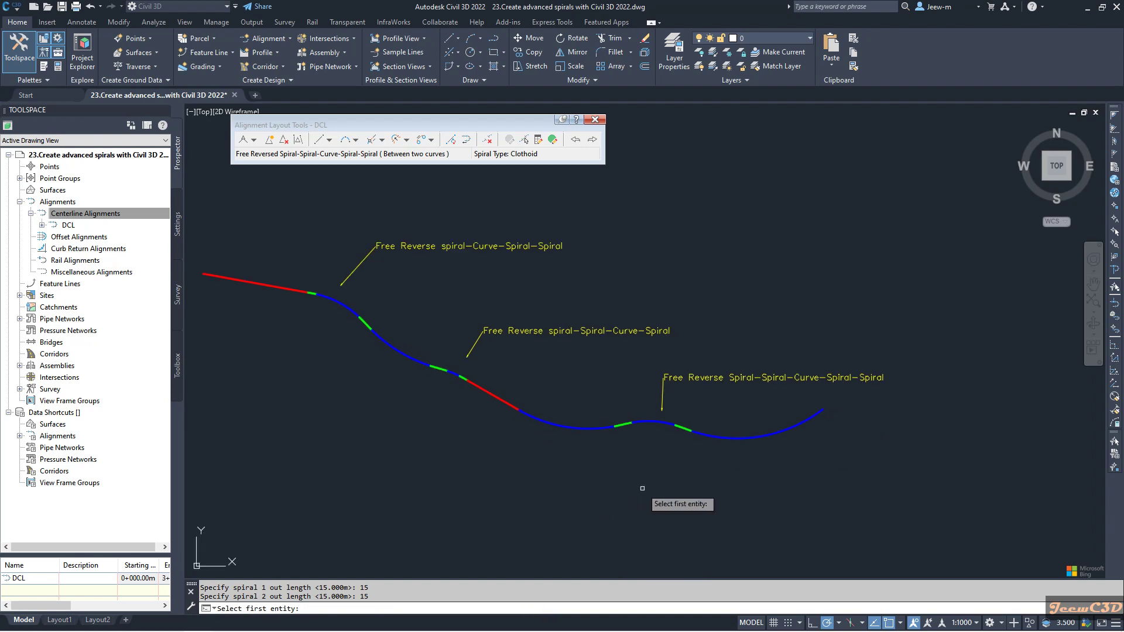
scroll(642, 439, up, 2)
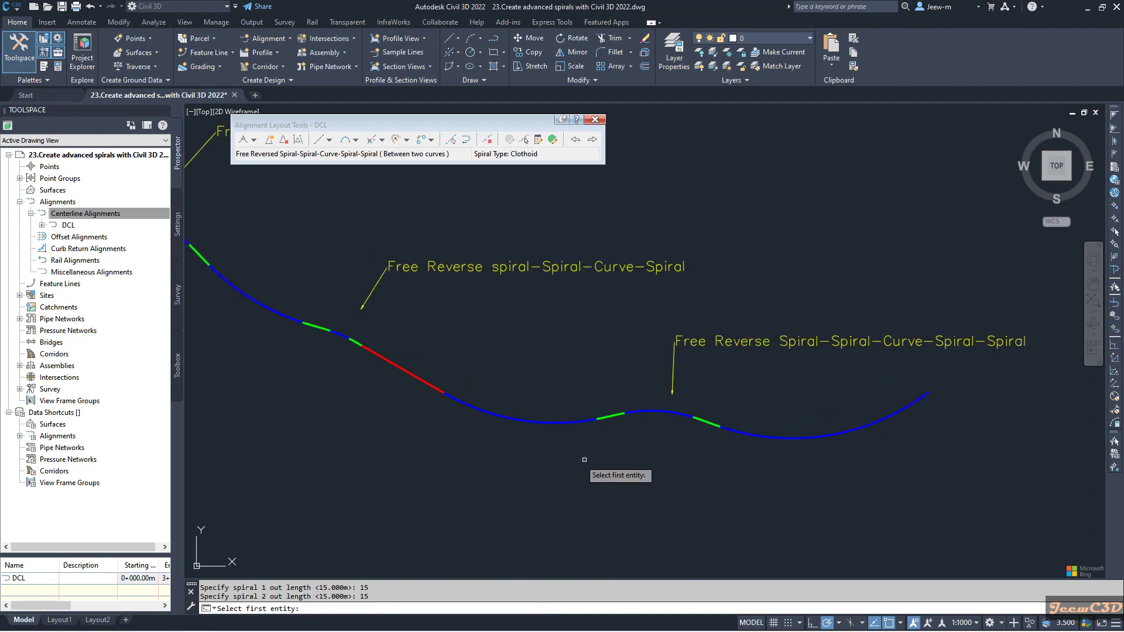
scroll(799, 395, down, 4)
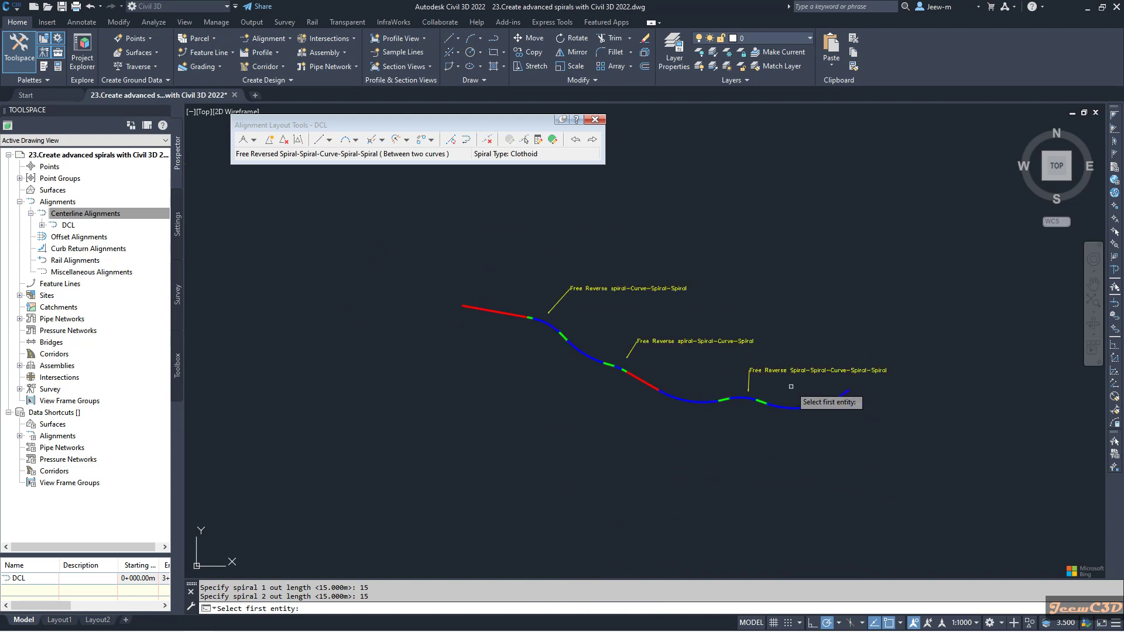